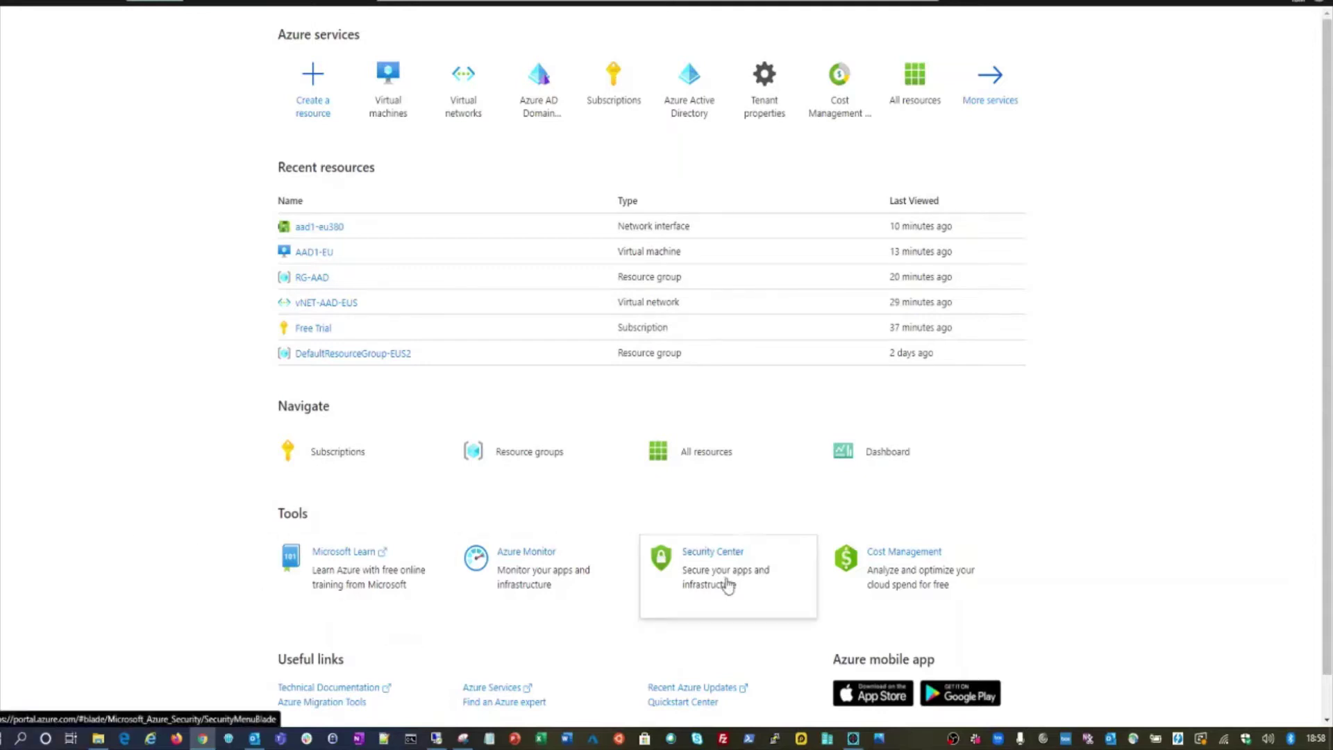
- Open the overview of the AAD1-EU virtual machine from the list of virtual machines
left_click(437, 738)
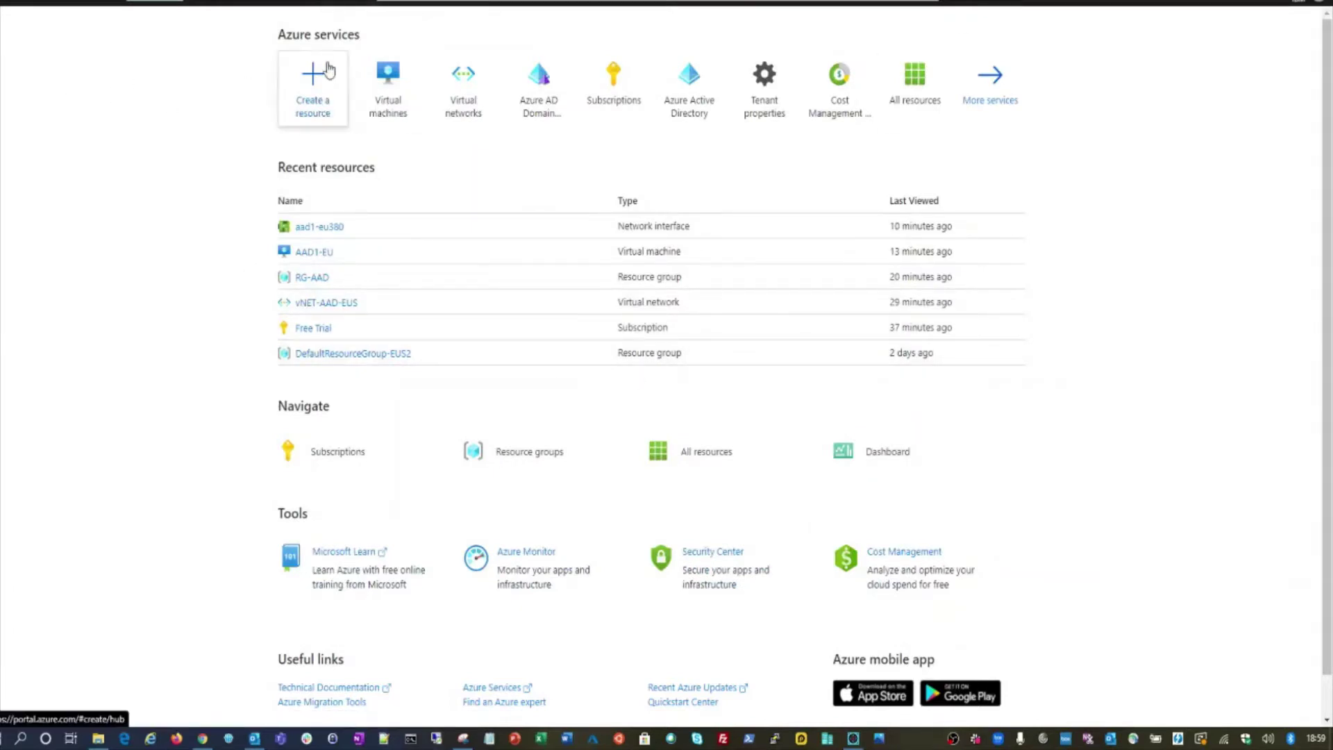
mouse_move(397, 97)
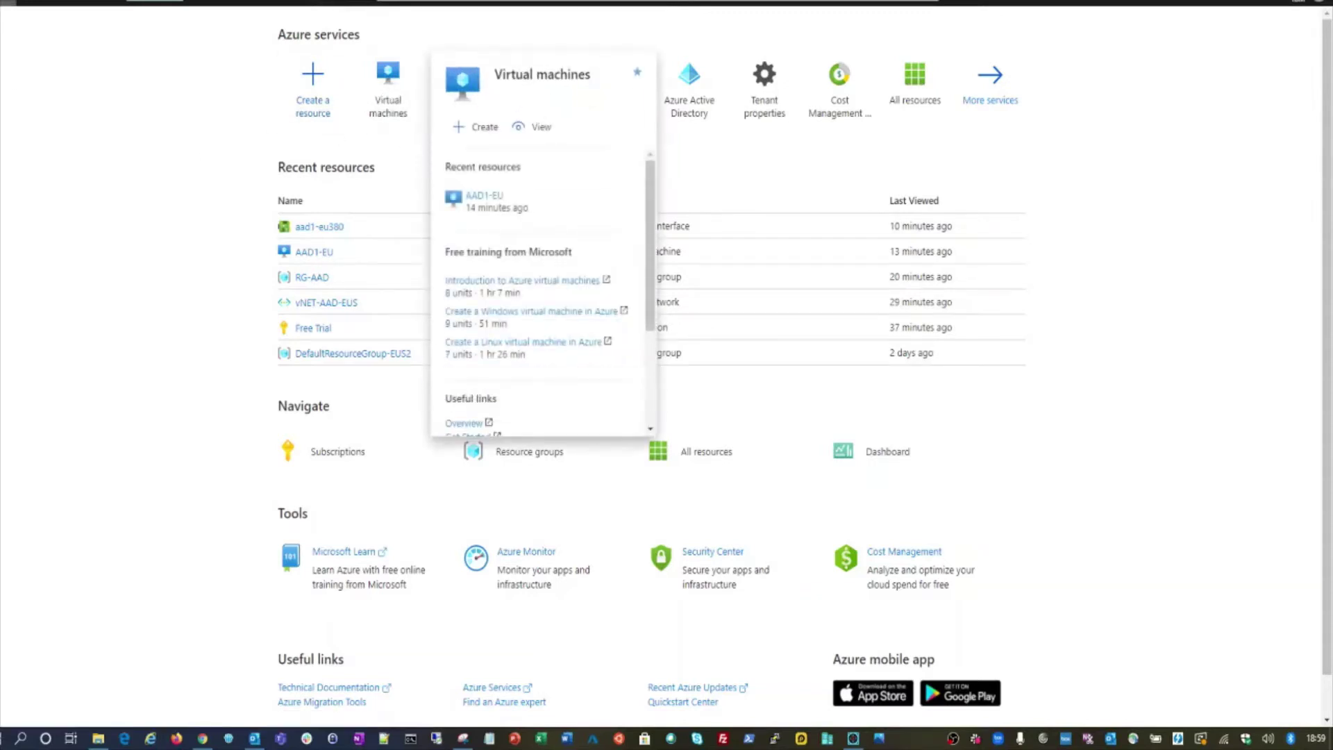
left_click(12, 3)
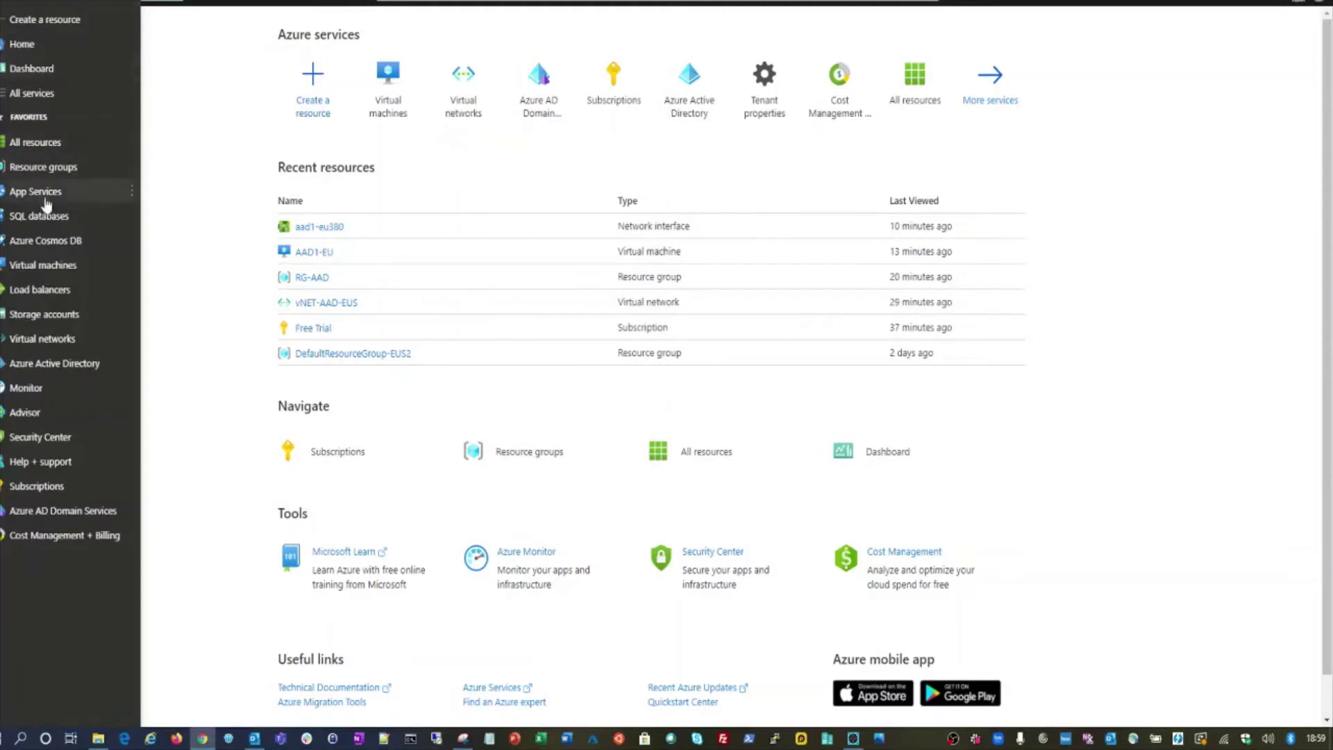
left_click(52, 270)
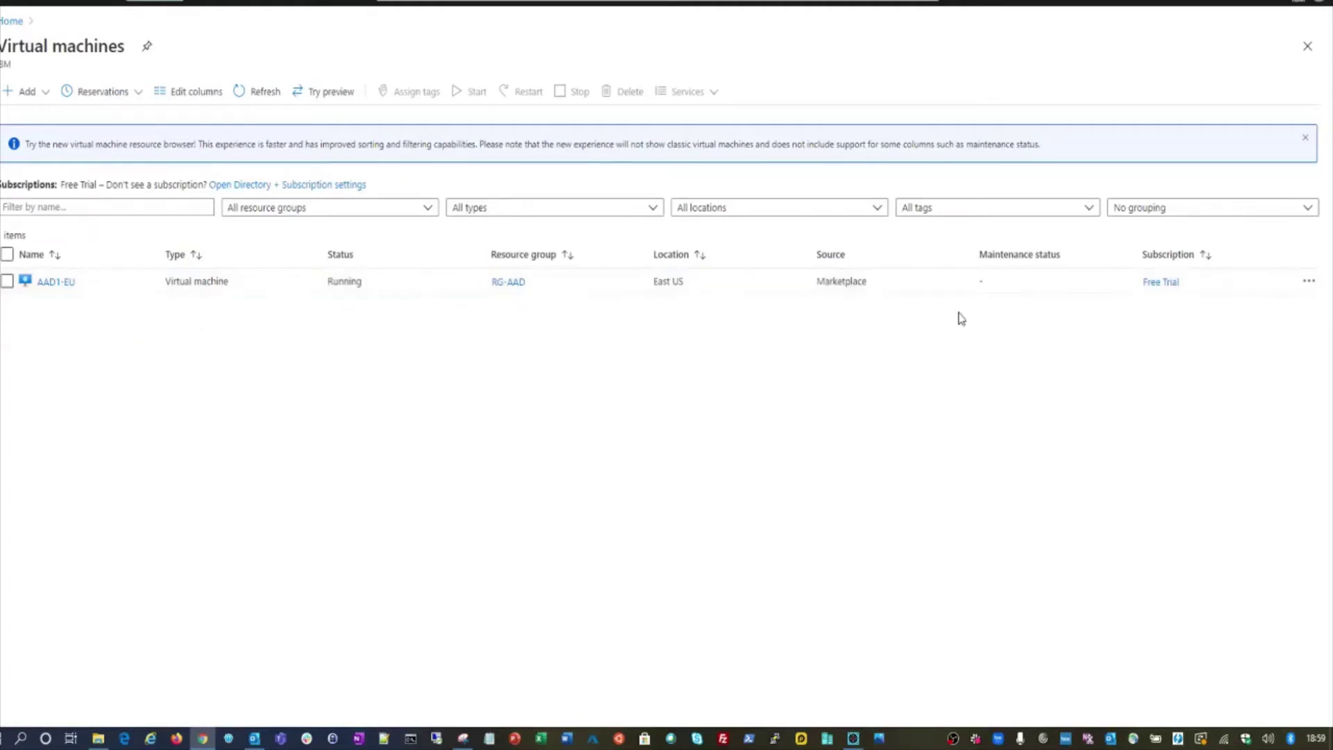
left_click(54, 282)
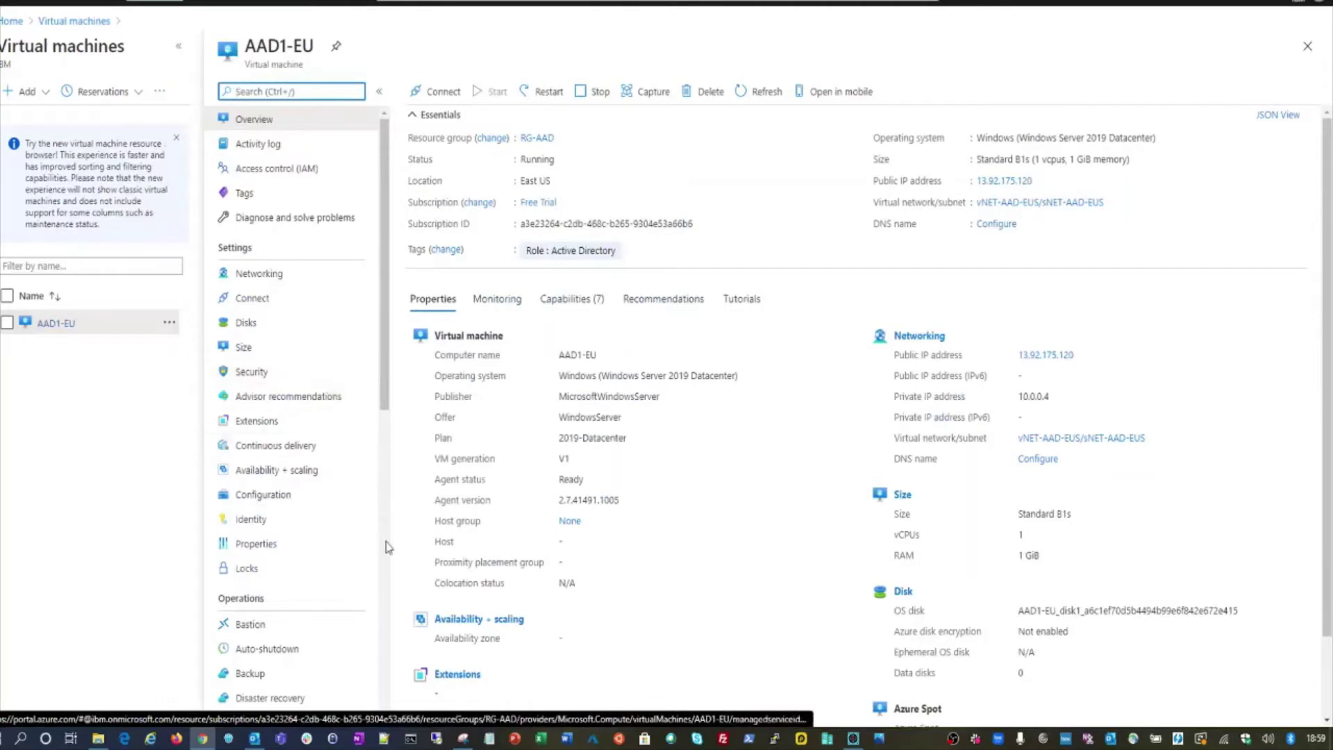
- Resize the AAD1-EU virtual machine to the B2s size with 2 vCPUs and 4 GiB RAM, and check the portal notifications
scroll(382, 375, "down", 1)
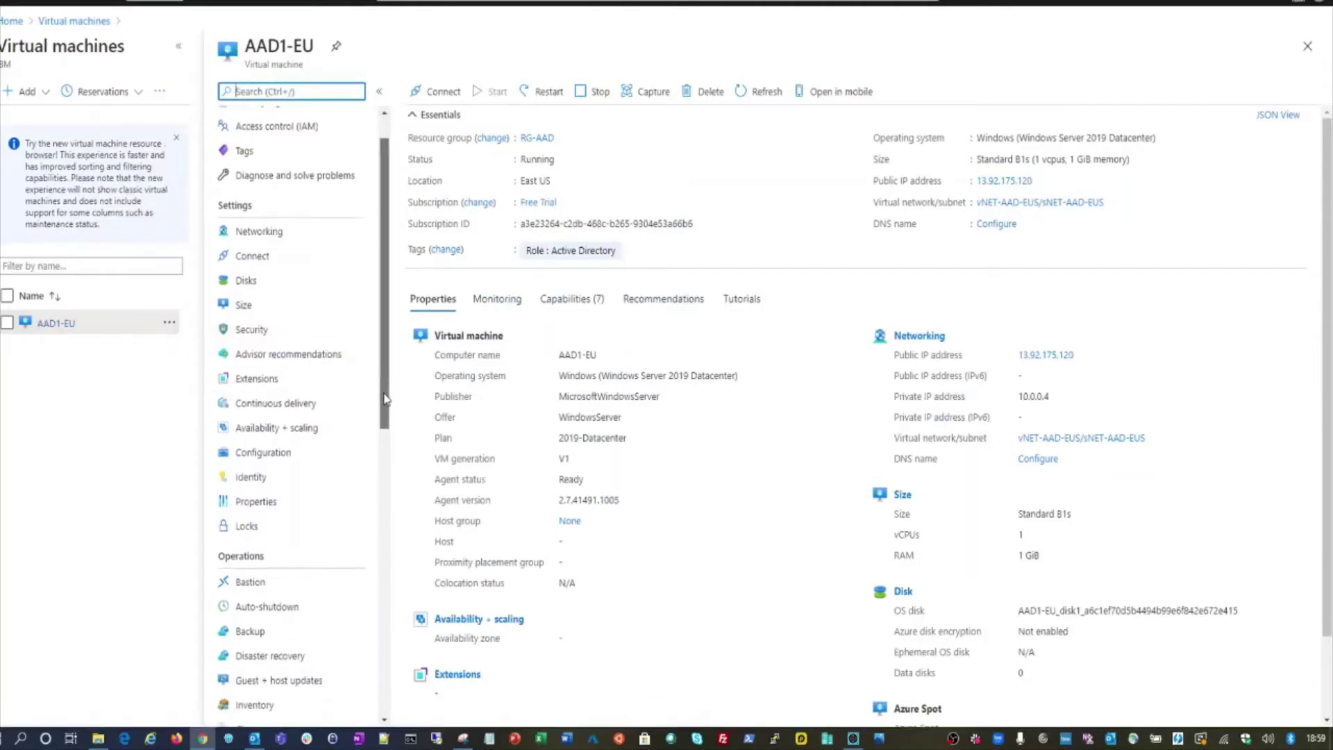
scroll(384, 347, "up", 1)
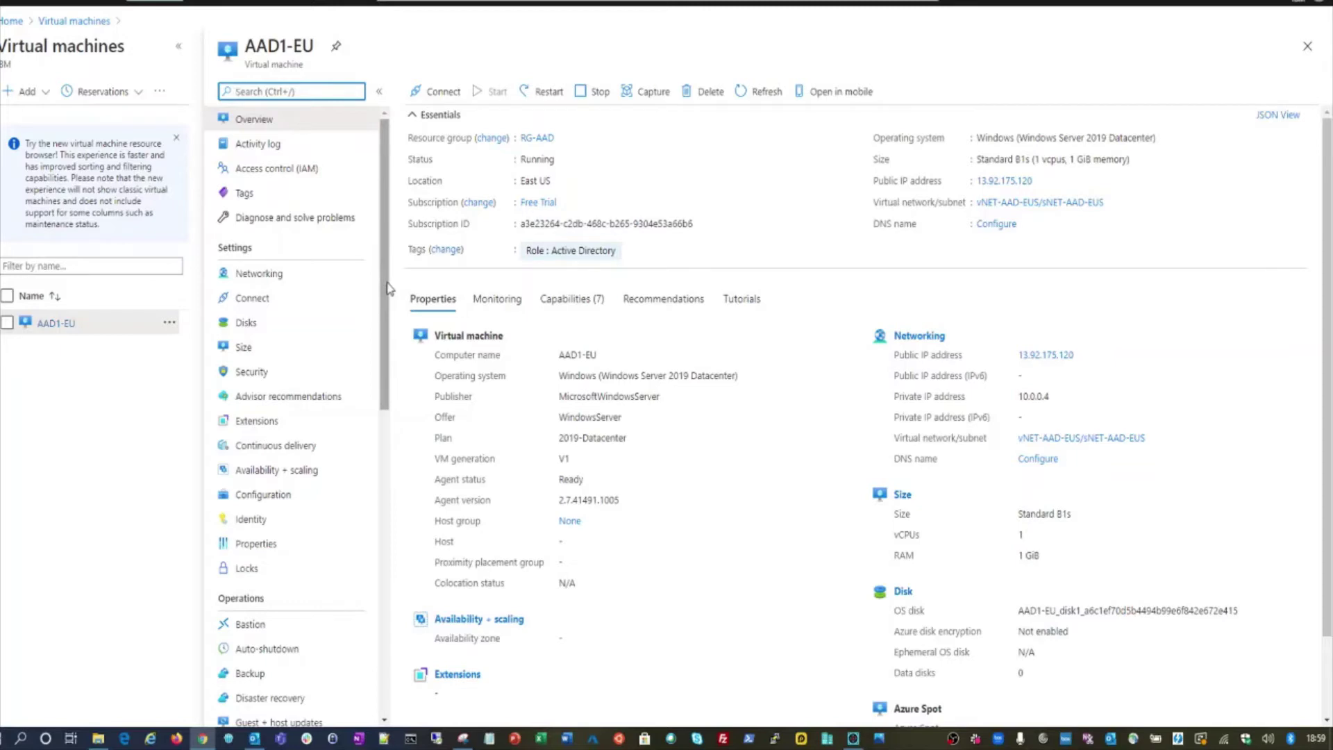
left_click(246, 349)
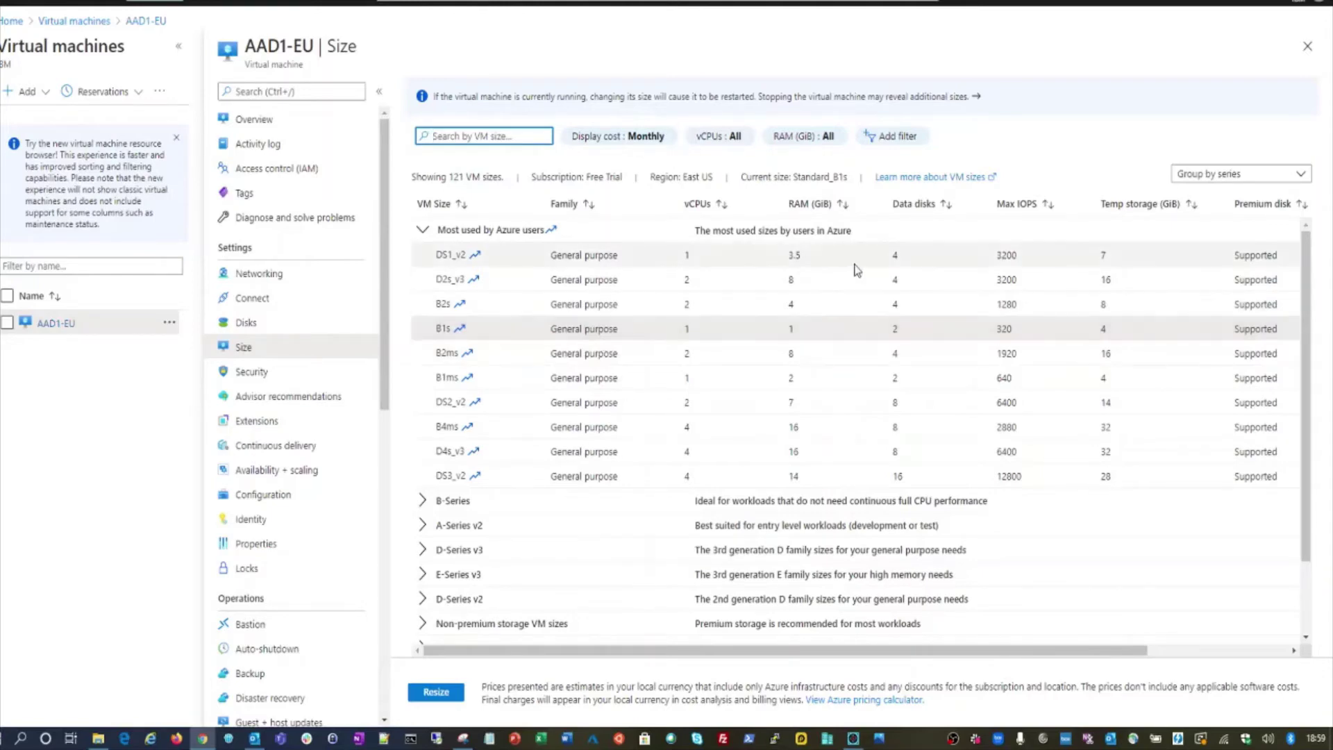
left_click(582, 306)
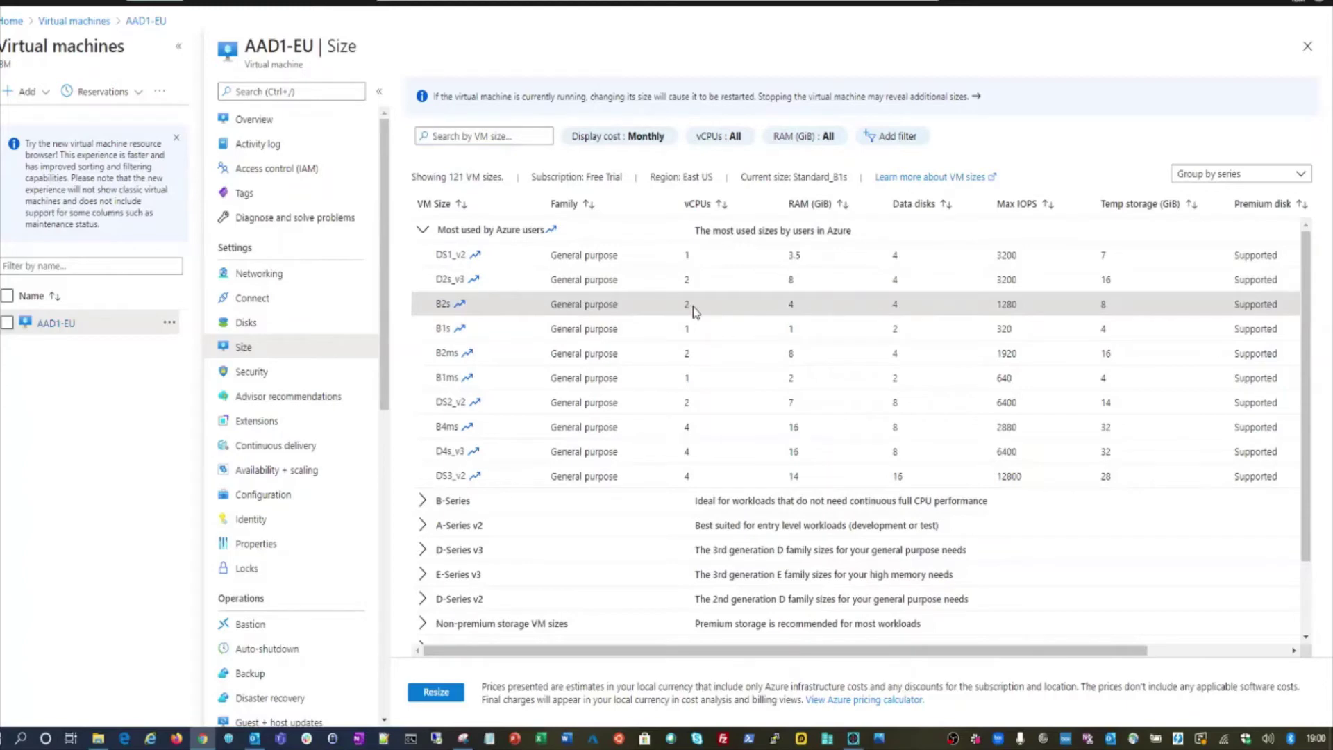
left_click(429, 697)
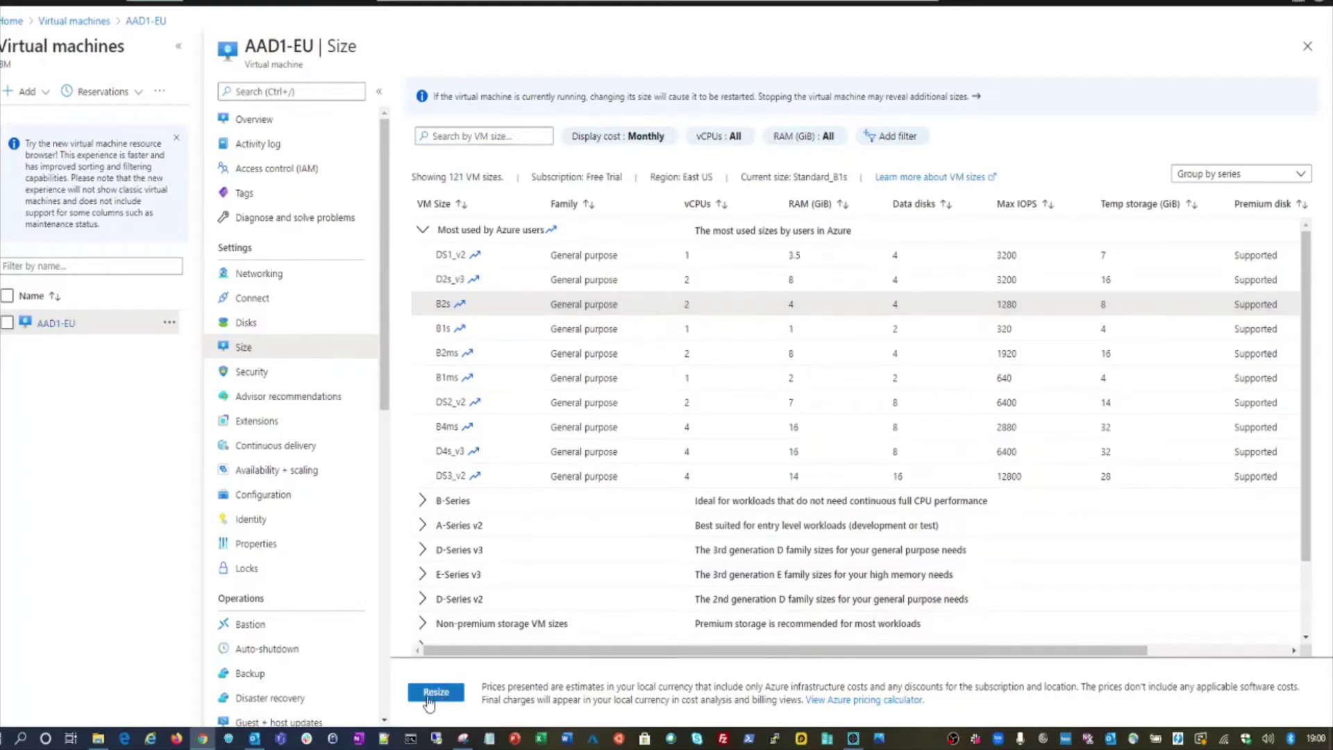
left_click(431, 701)
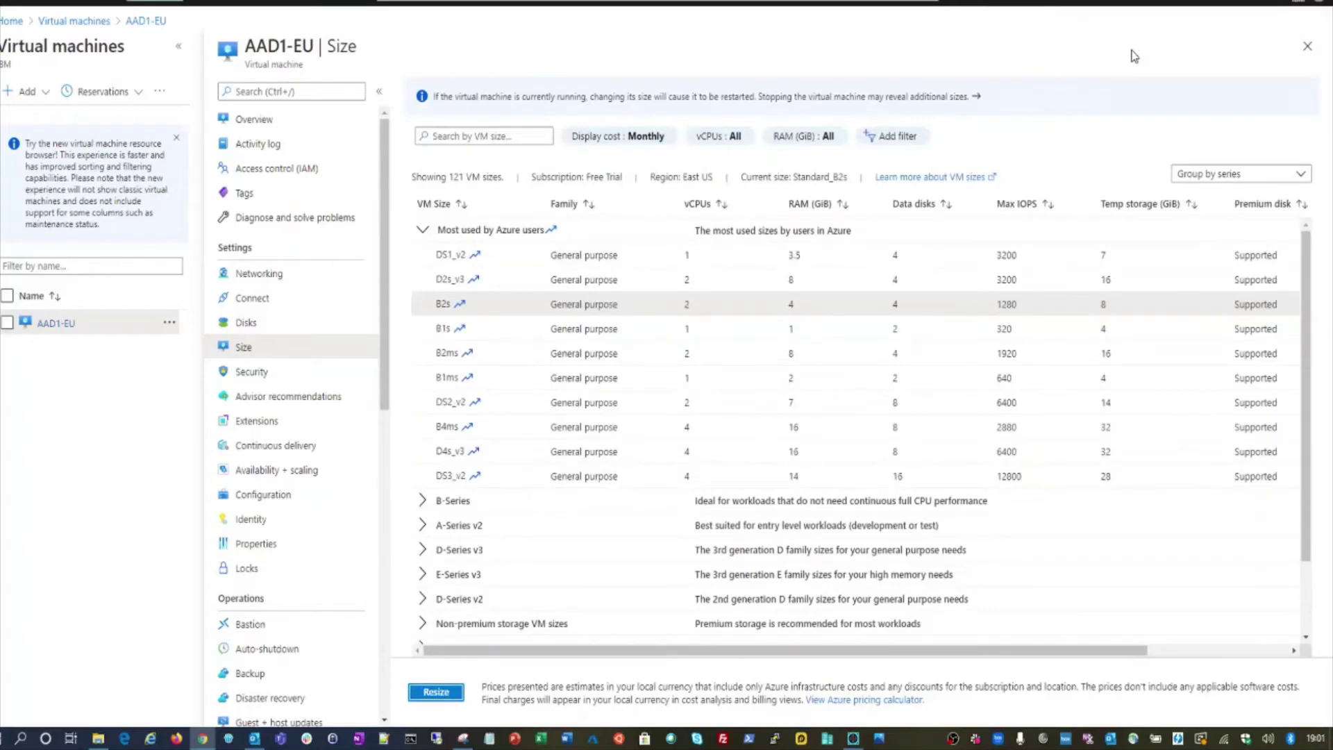
left_click(1097, 6)
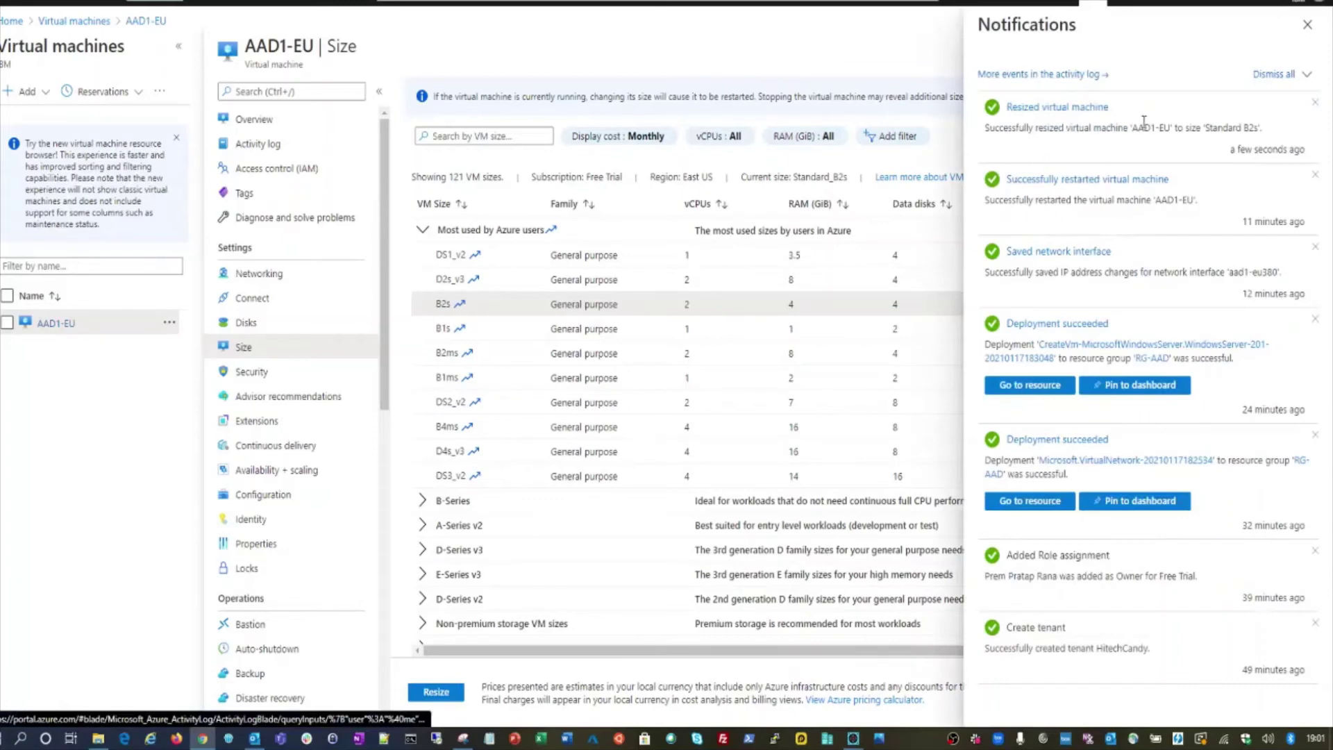
left_click(1307, 27)
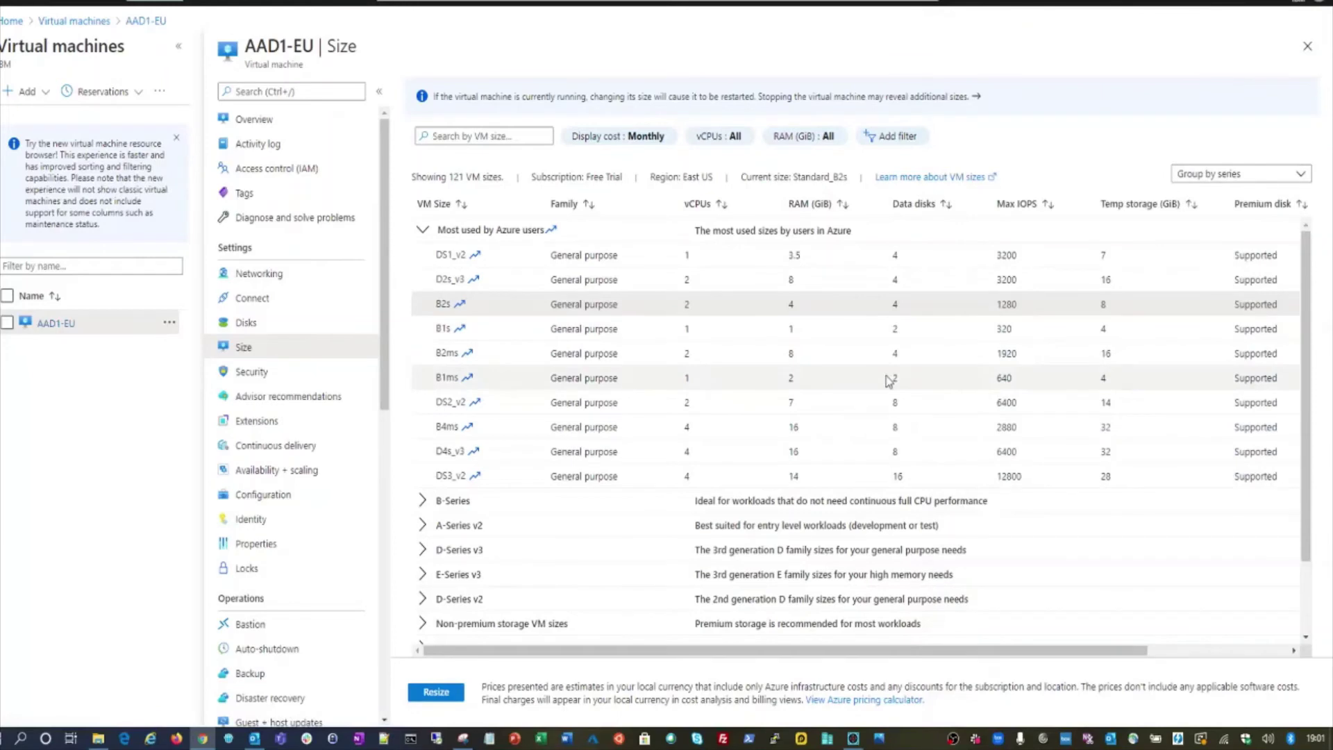
- Close the size settings, refresh the virtual machine list and reopen the AAD1-EU overview to check its size
left_click(1308, 47)
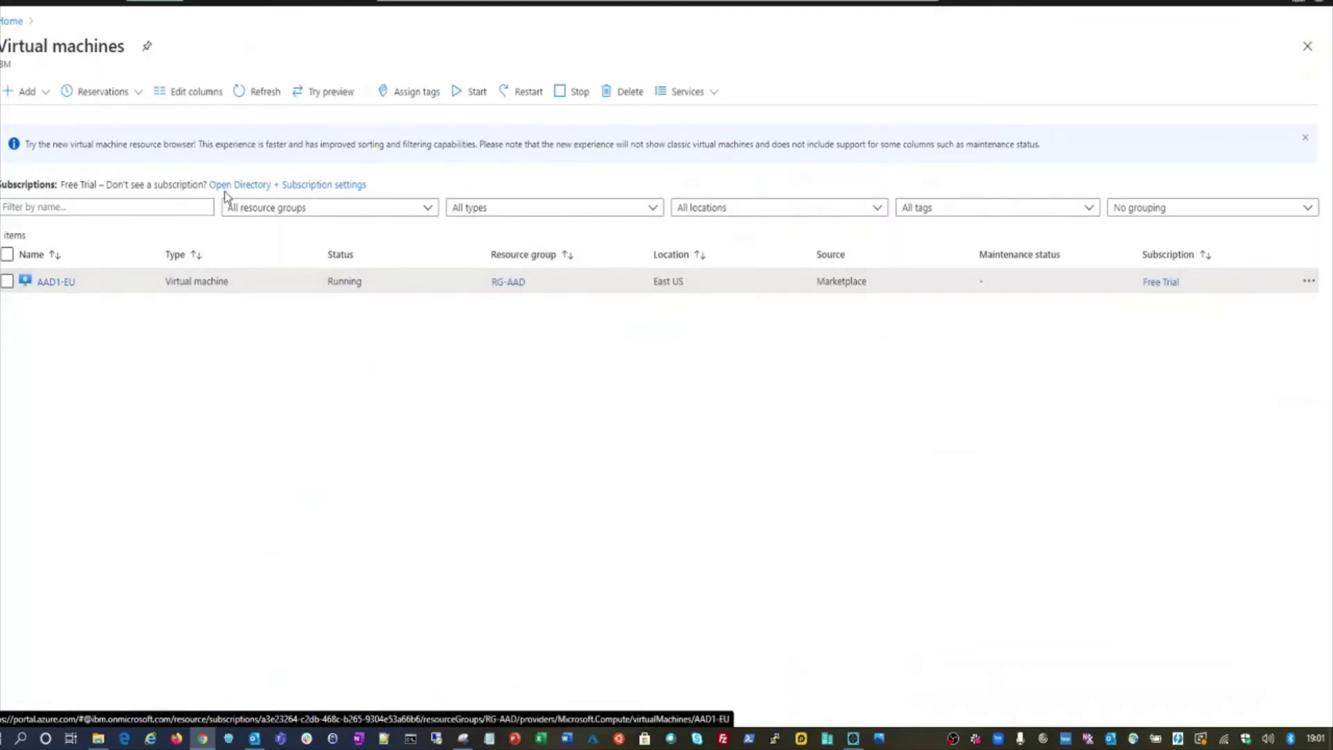
left_click(269, 94)
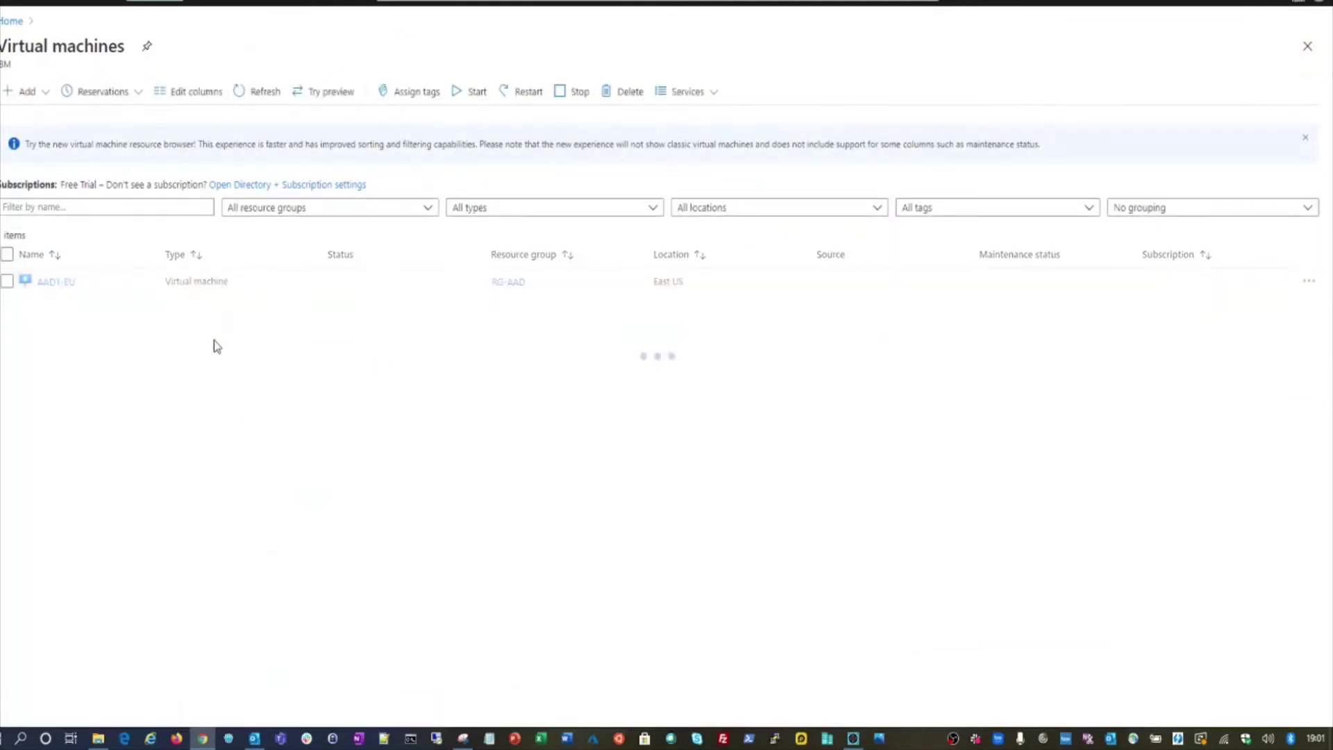
left_click(61, 291)
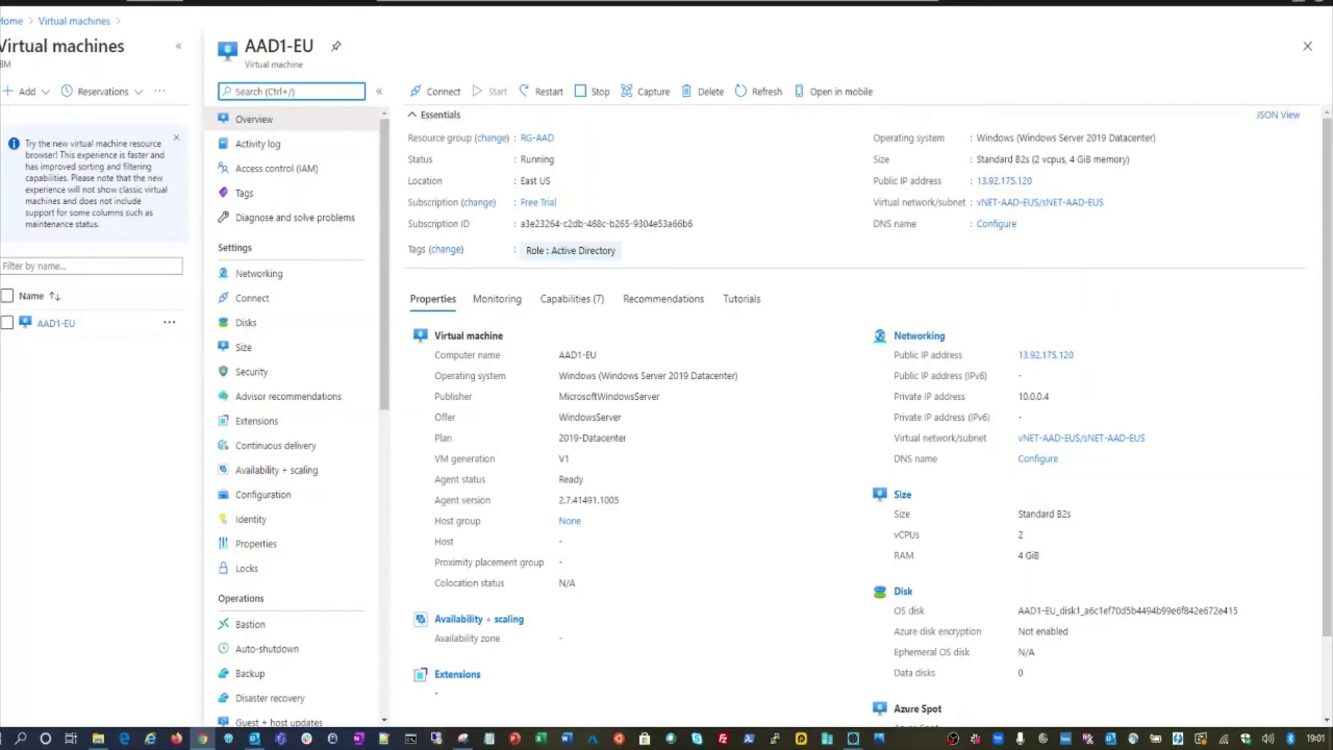
- Connect to the virtual machine over Remote Desktop using the downloaded AAD1-EU.rdp file, accepting the unknown publisher
key("ctrl+j")
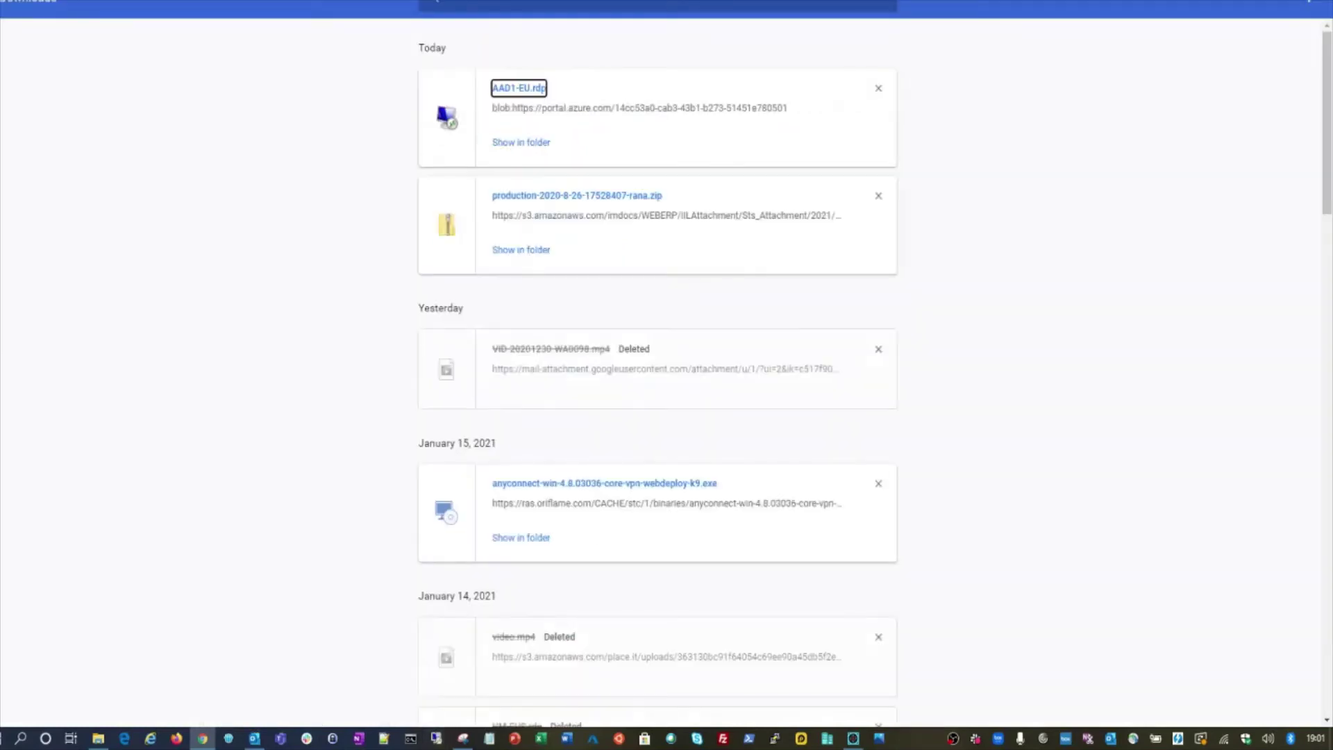
left_click(516, 92)
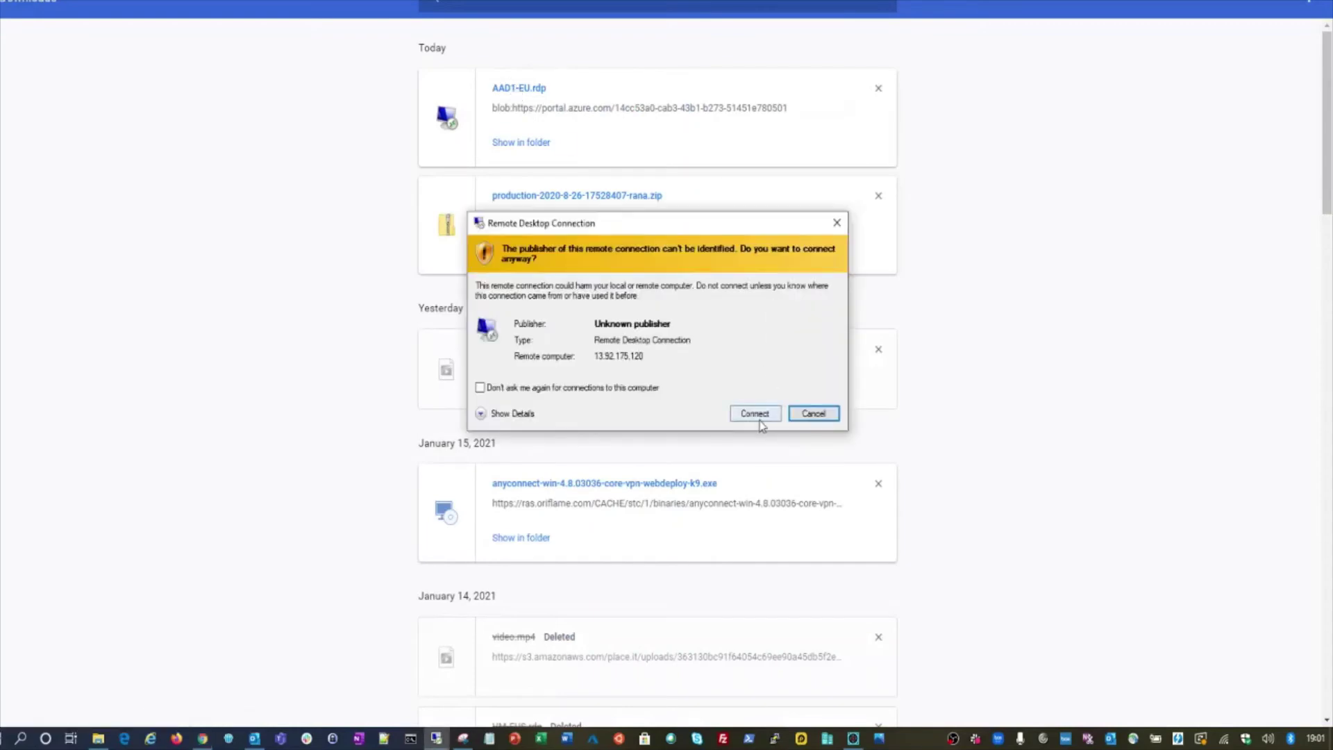
left_click(754, 414)
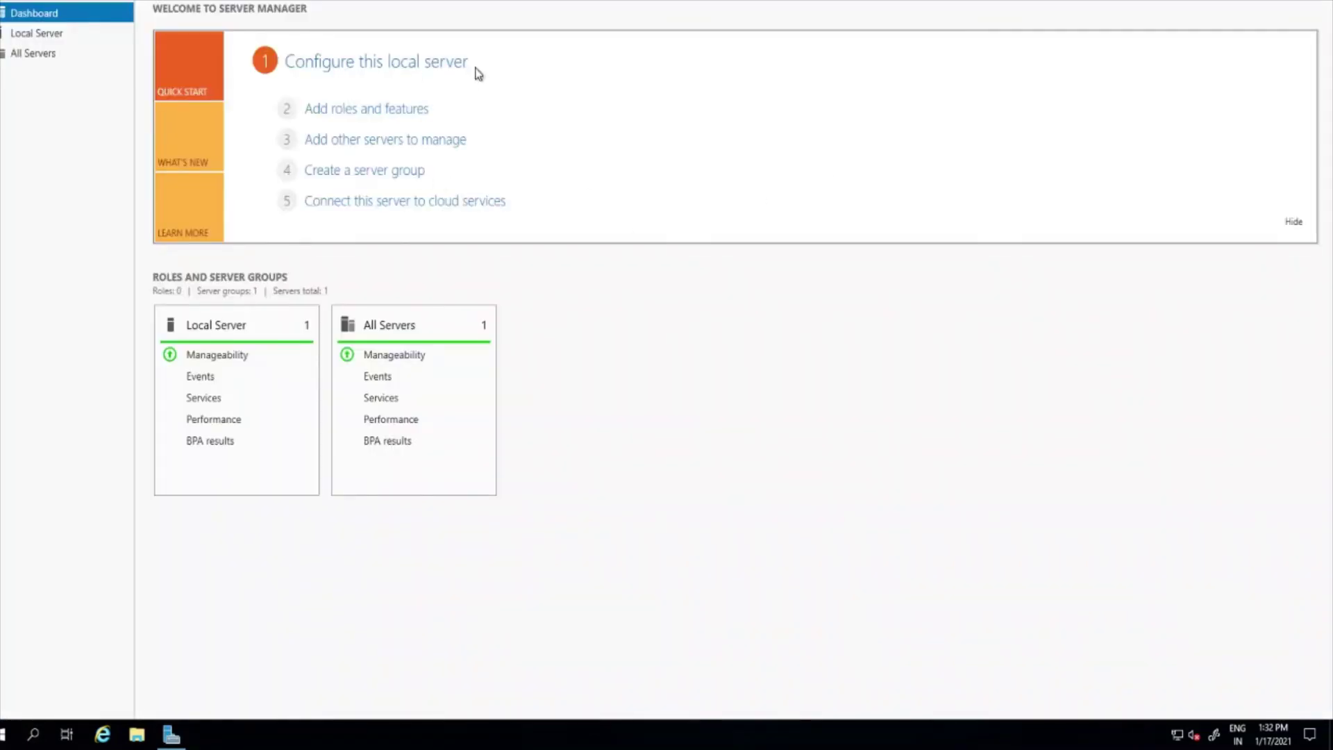
- Run msinfo32 on the remote server and examine its full processor entry and installed physical memory
right_click(5, 734)
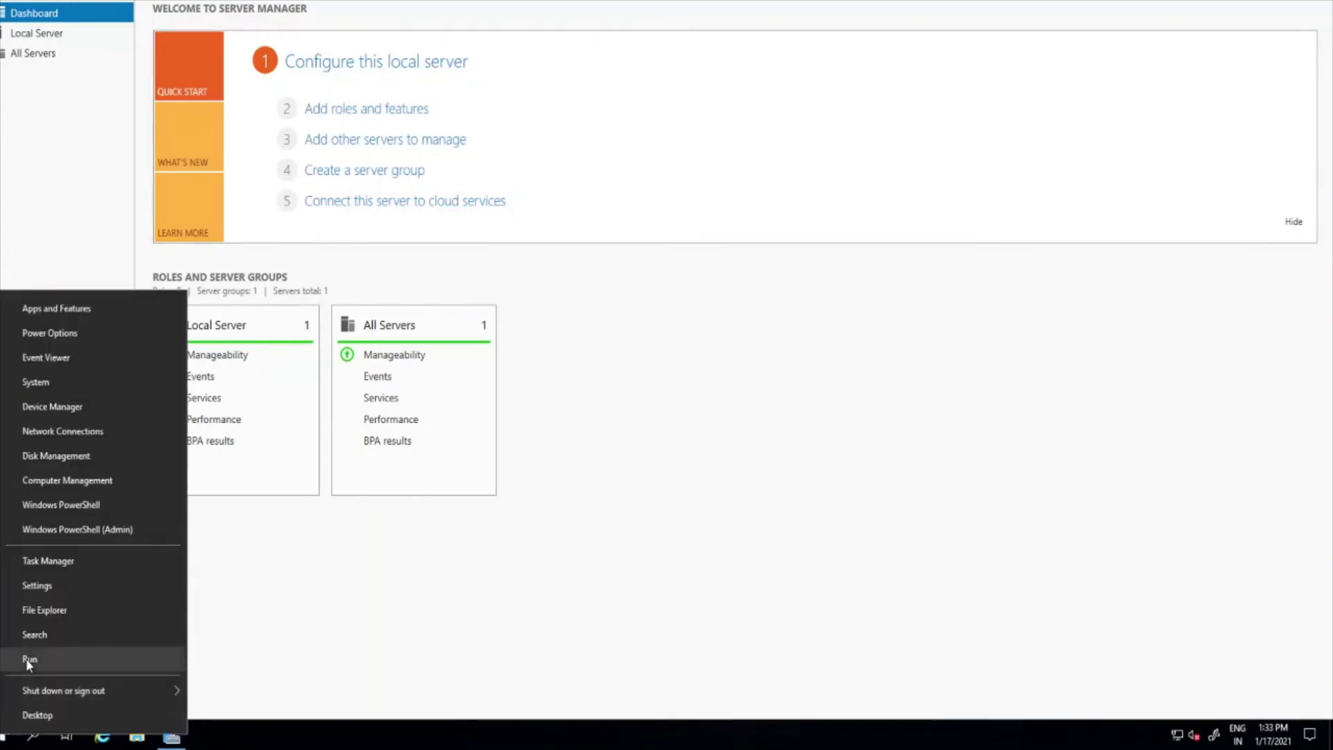
left_click(27, 661)
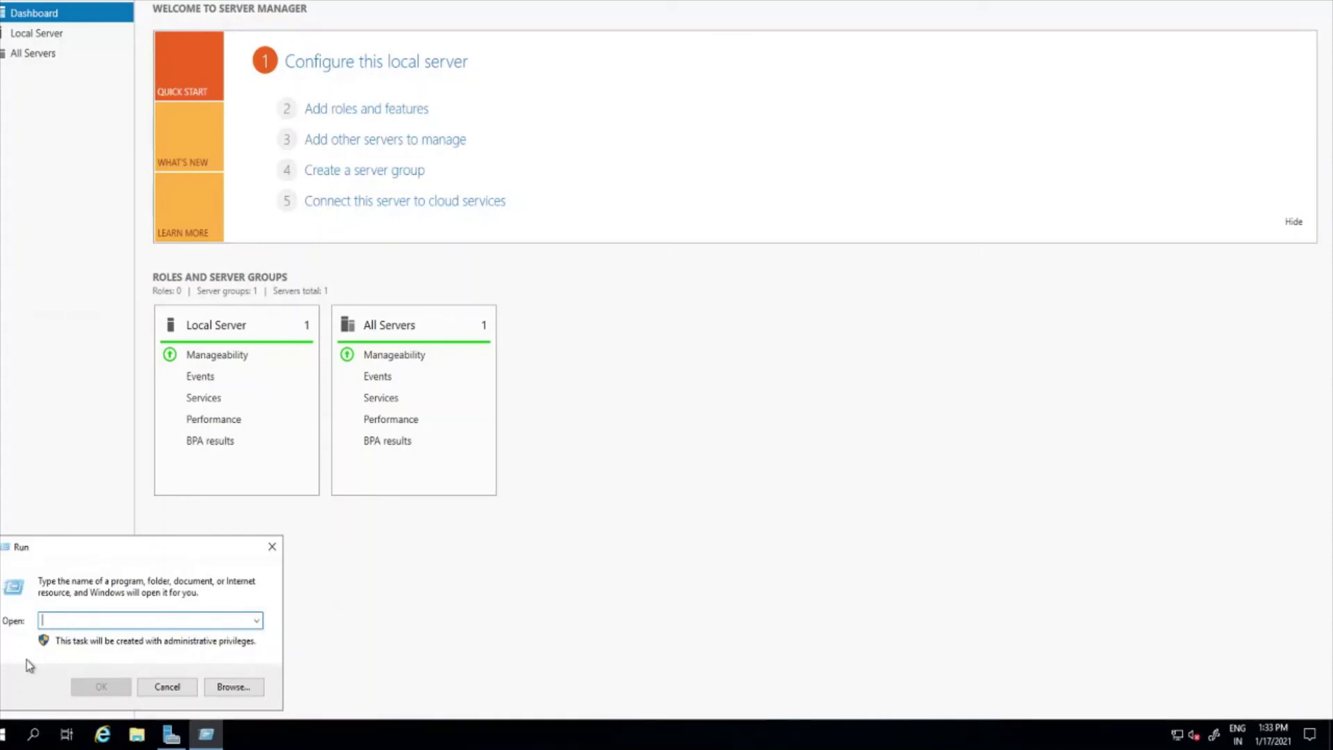
type("msinfo32")
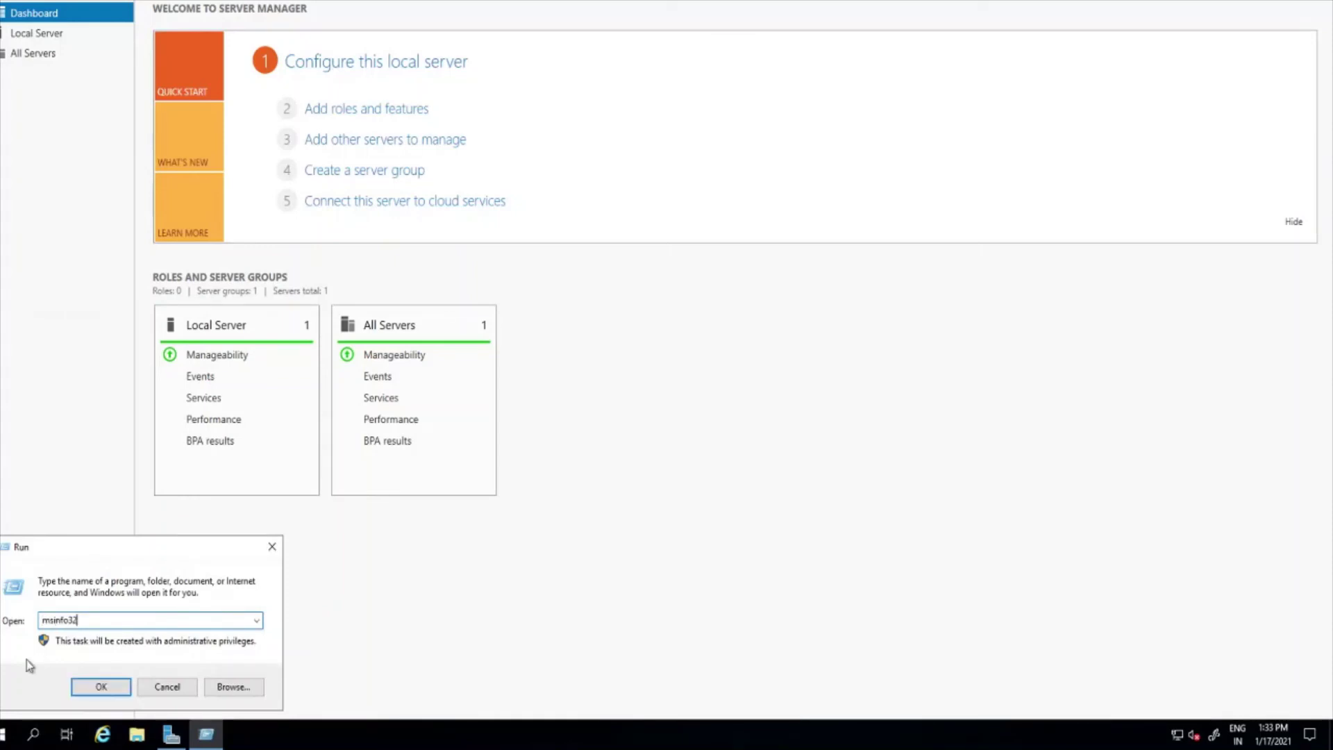
key("Return")
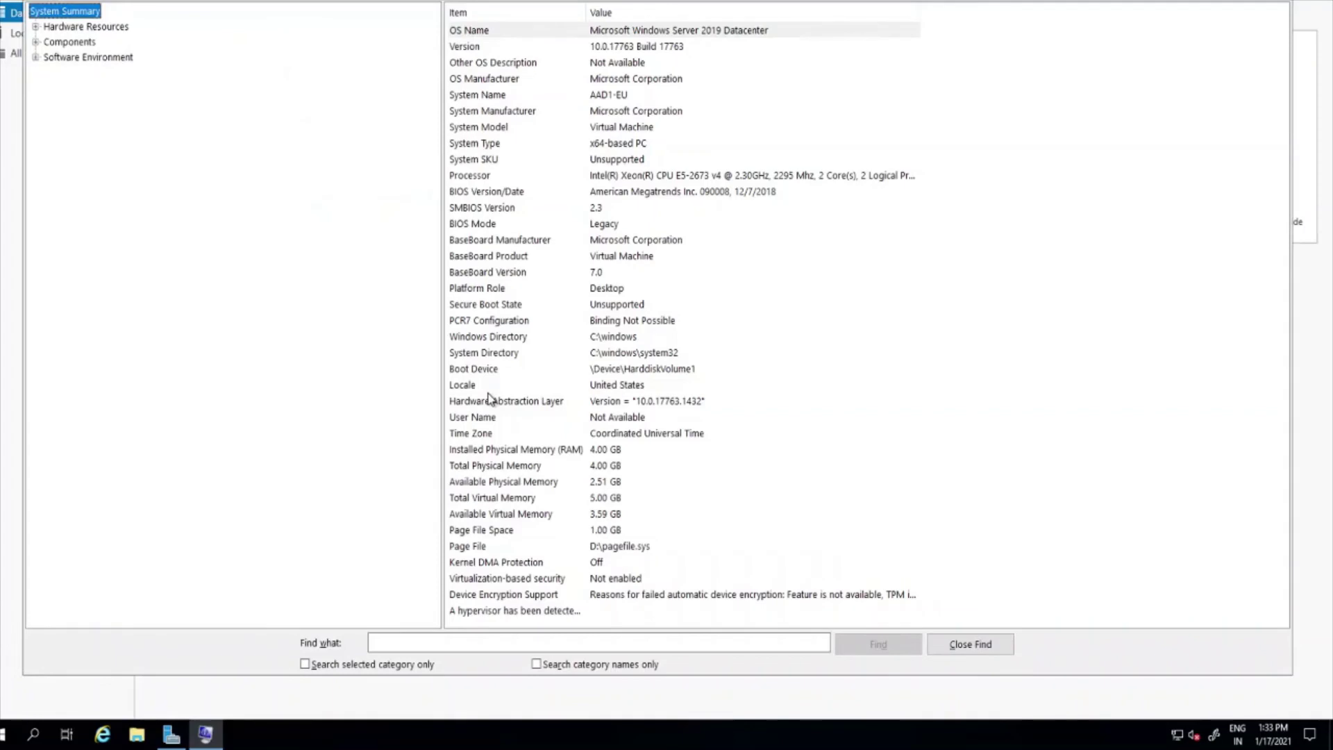
left_click(770, 178)
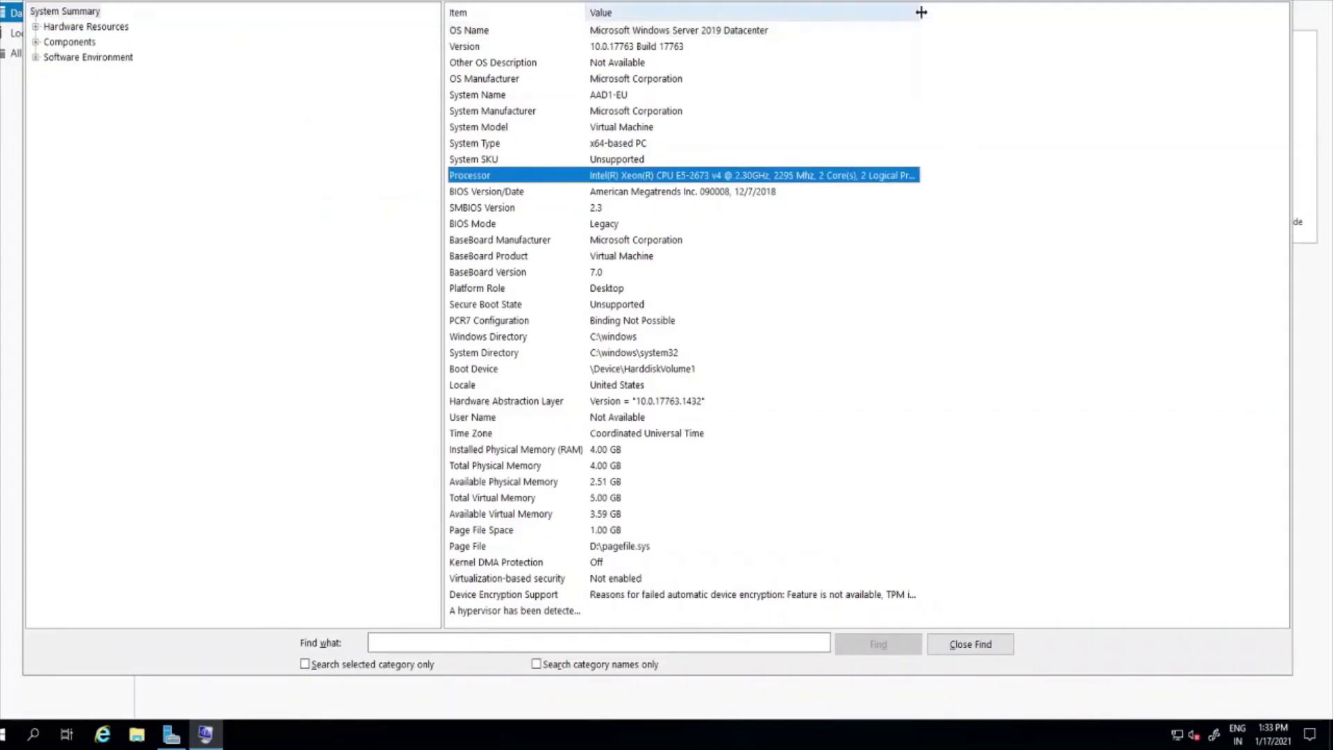
double_click(920, 12)
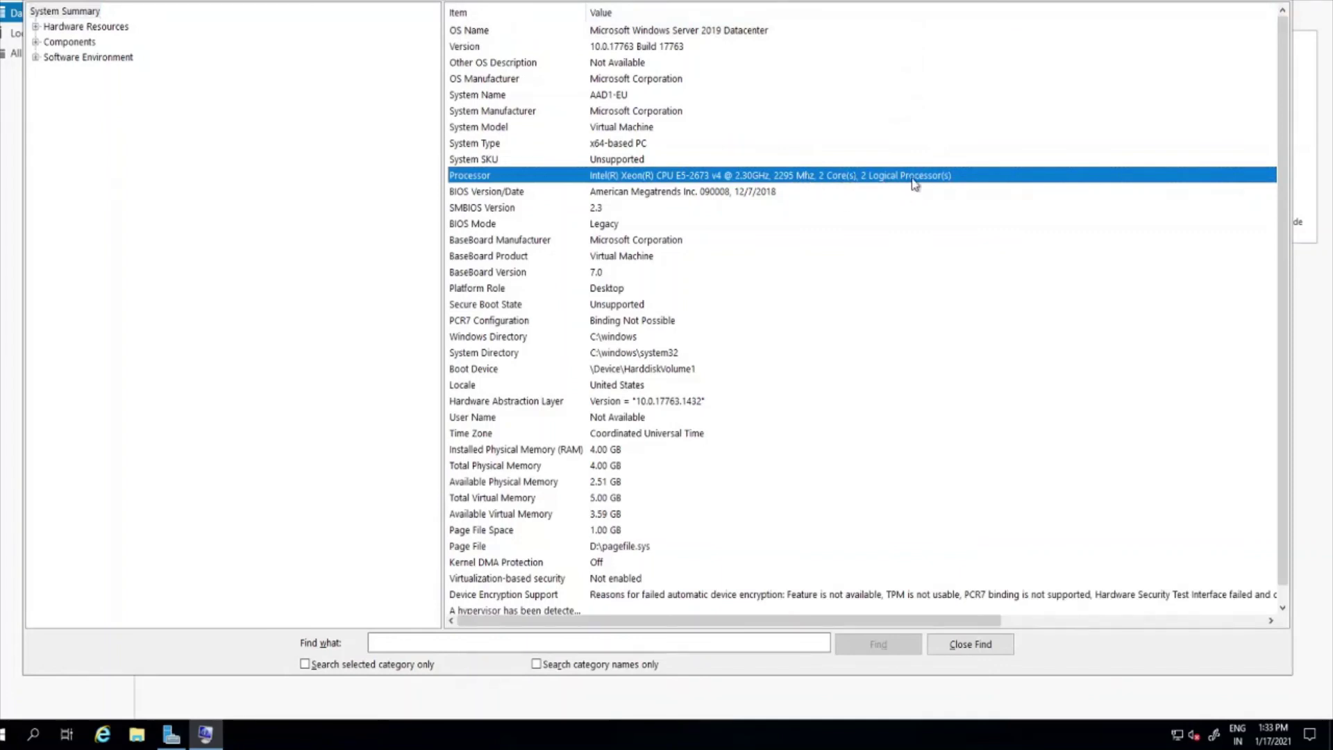
left_click(591, 451)
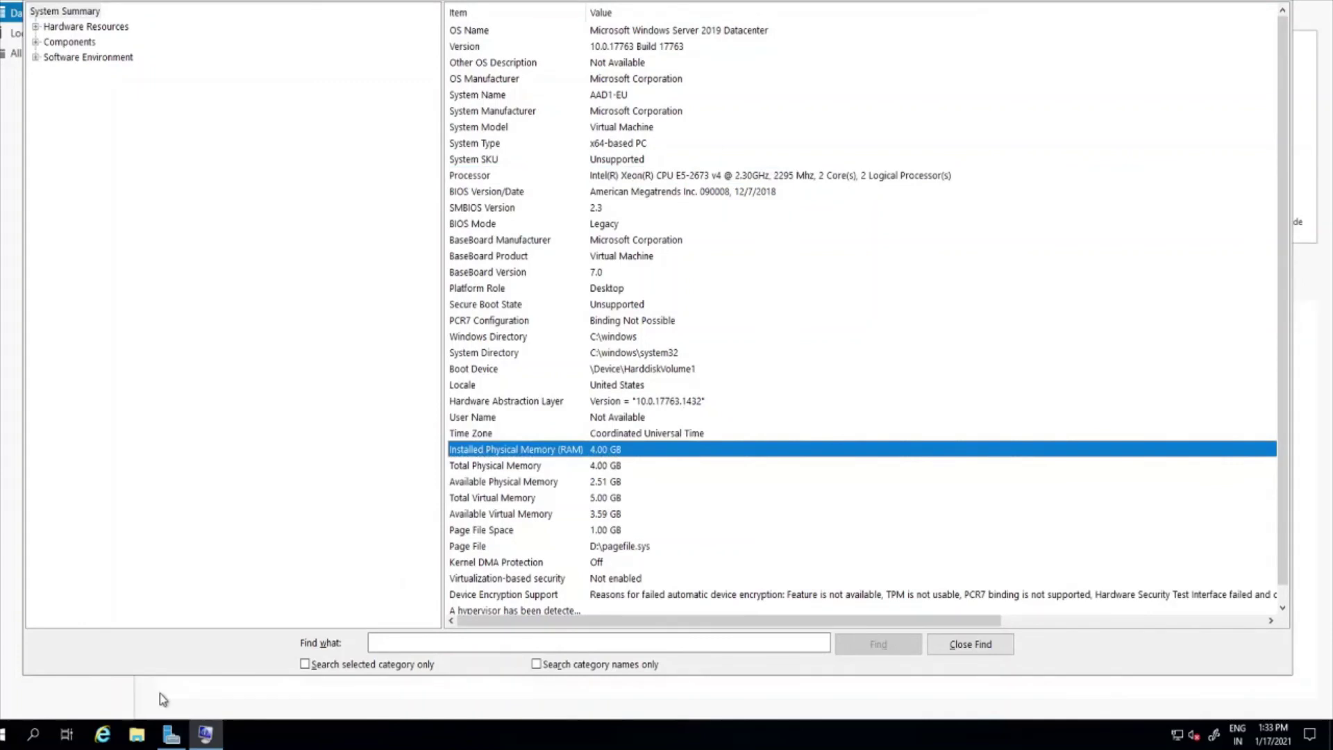
- Open the remote server's About settings and its System info window to check the processor and memory
right_click(8, 740)
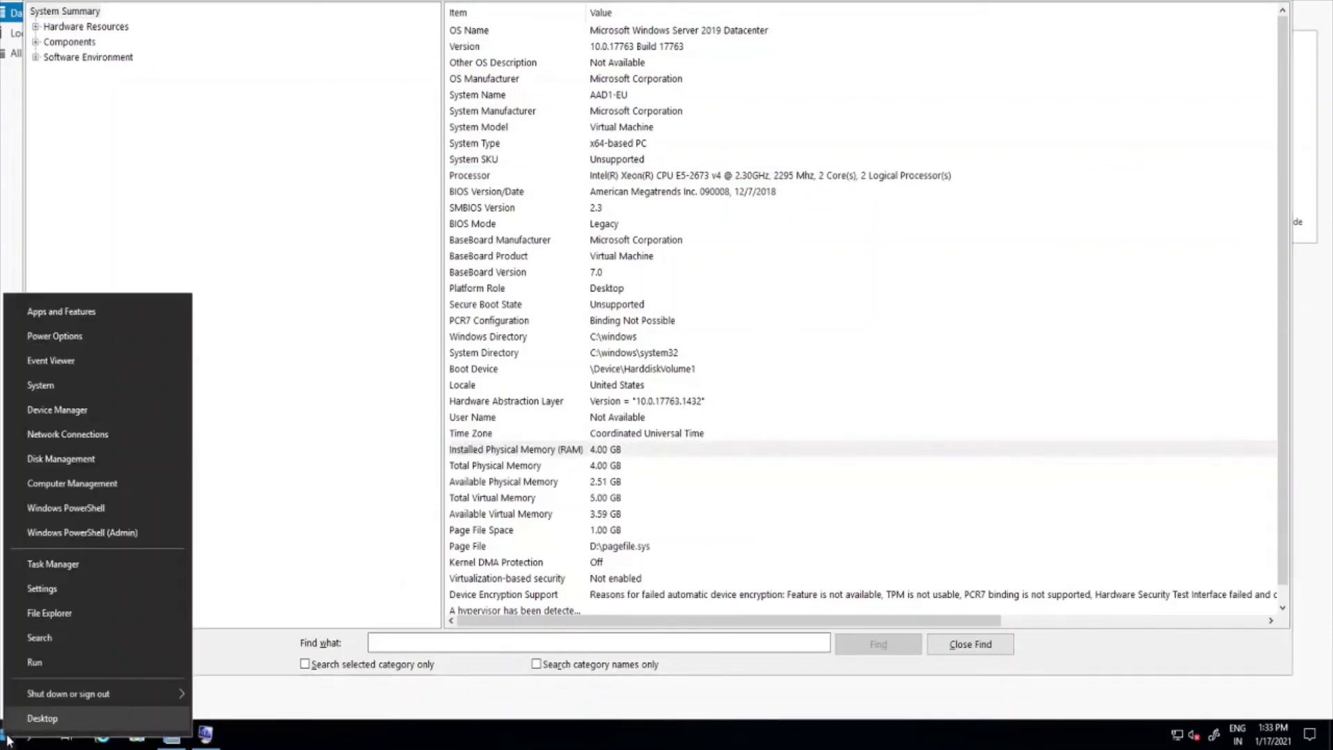
left_click(72, 381)
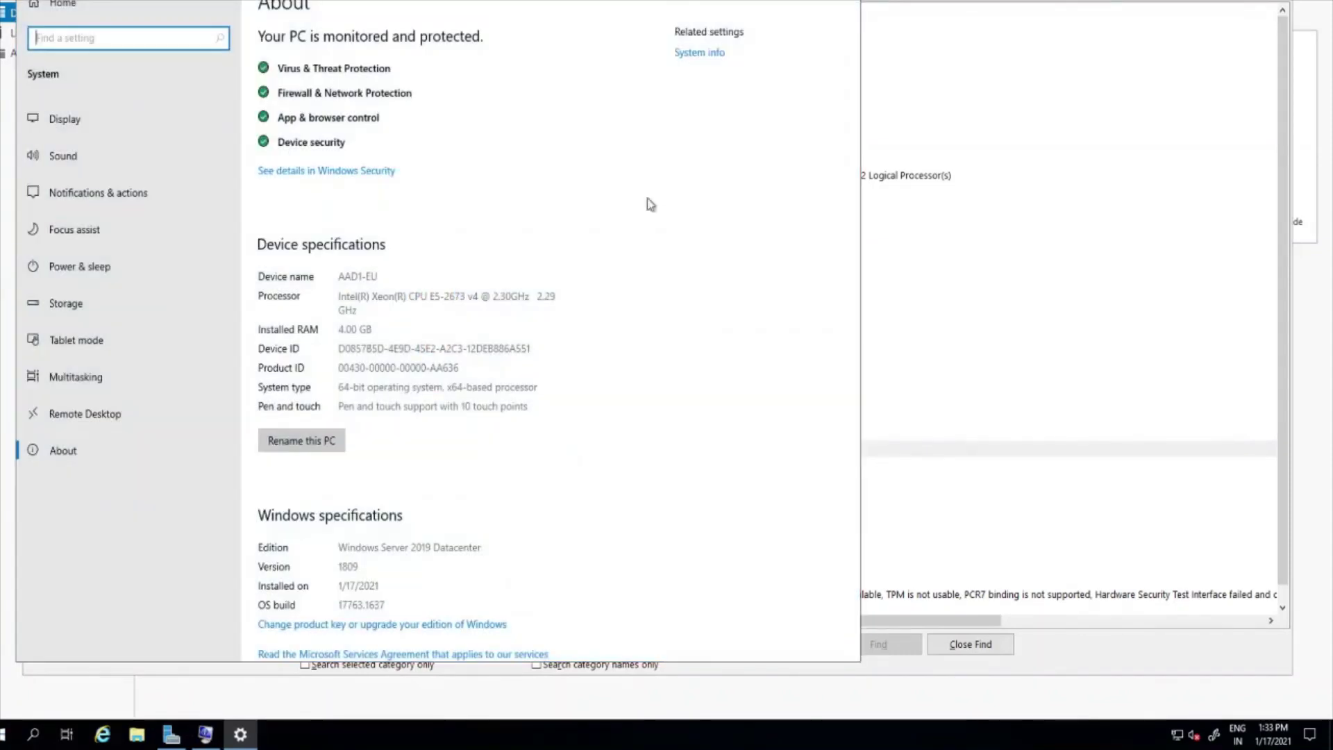
left_click(695, 59)
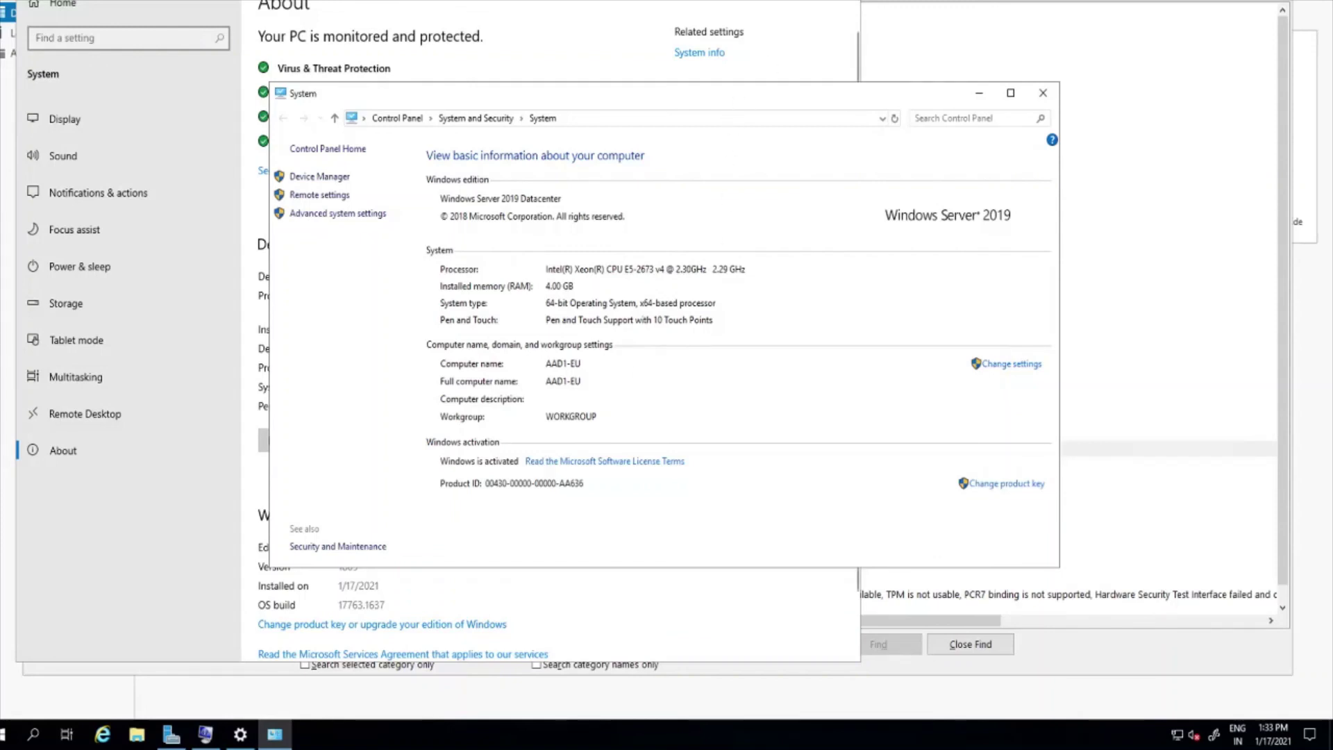
- Restore the remote session from full screen to a window and enlarge it over the Azure portal
left_click(848, 0)
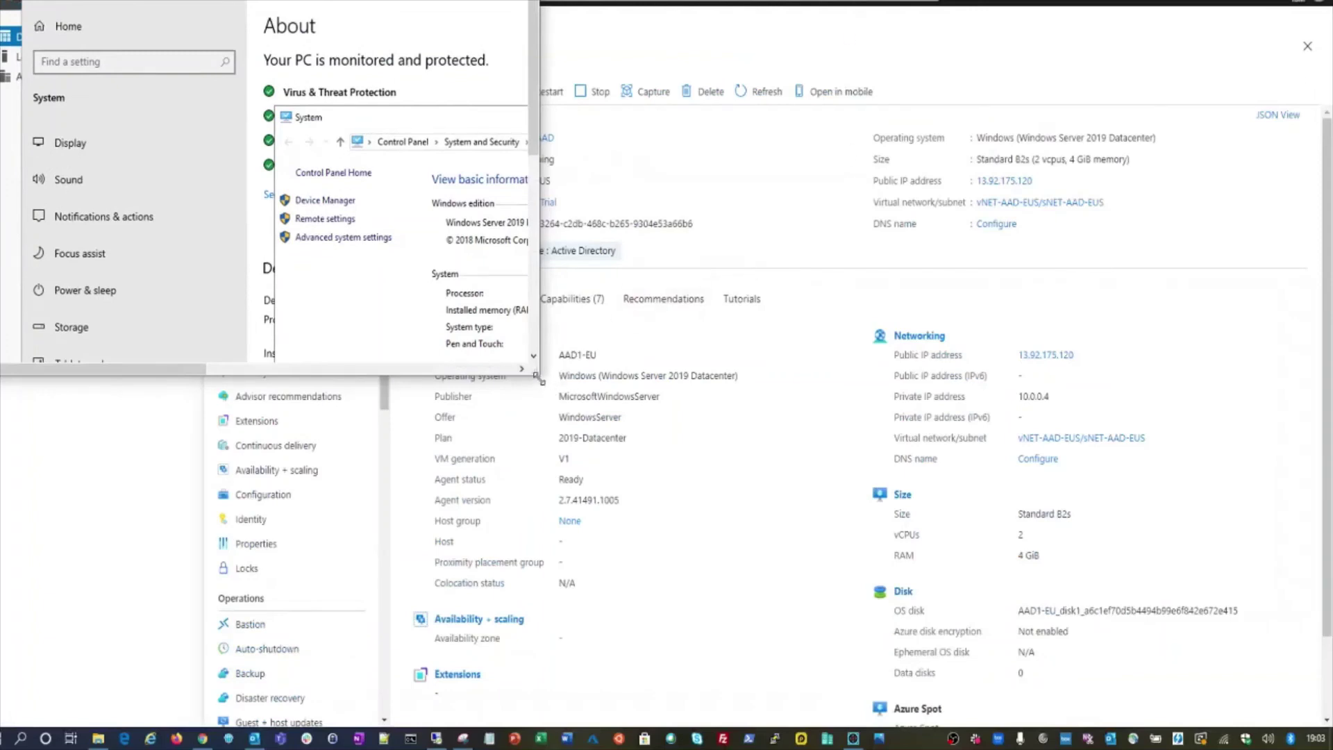
left_click_drag(538, 375, 1239, 639)
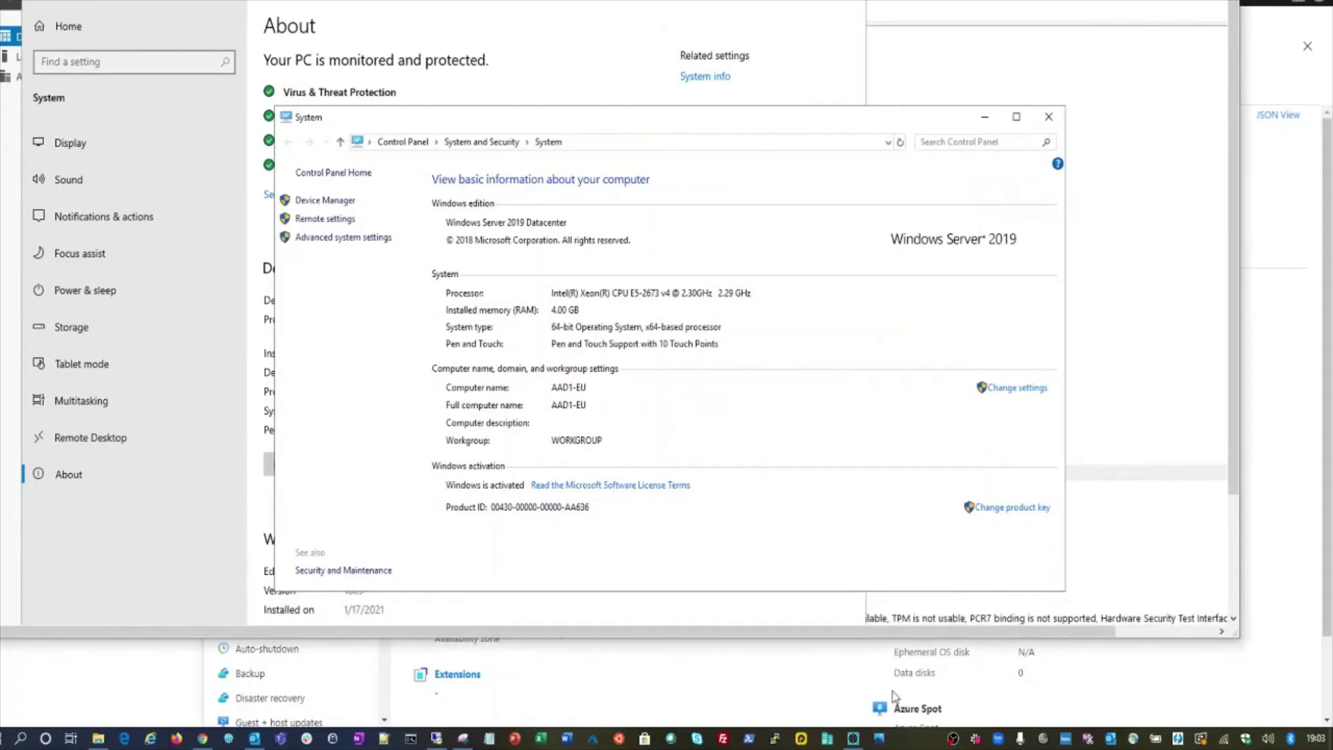